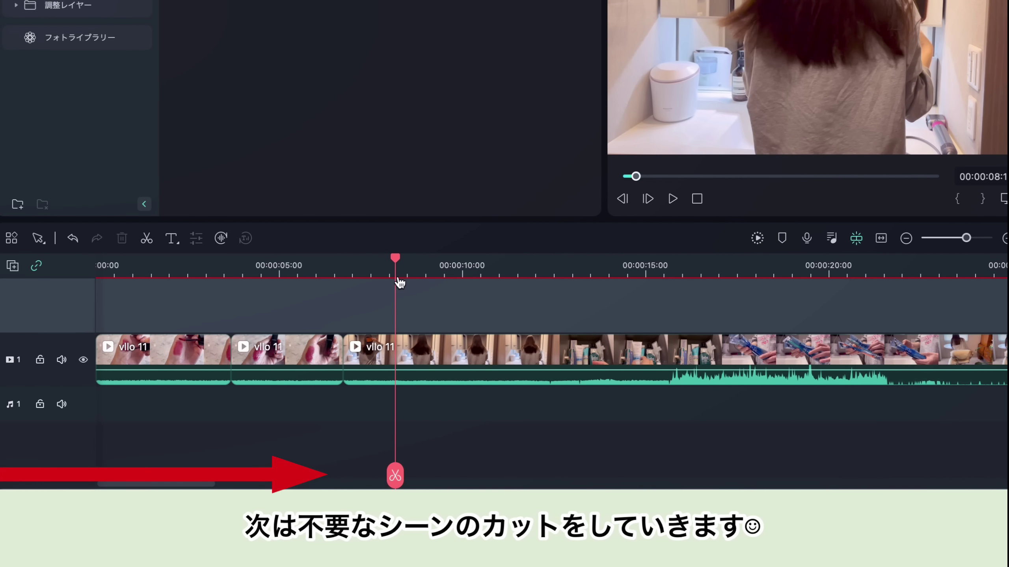
Split the third clip at about 8 seconds and again at about 10.5 seconds, and delete the unwanted segment between the cuts
left_click_drag(395, 476, 394, 476)
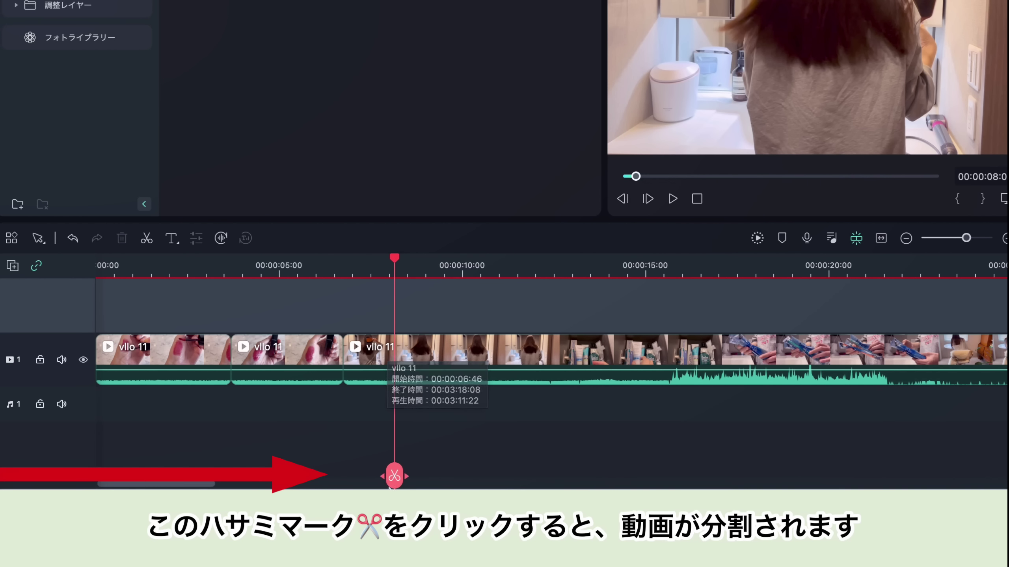
left_click(393, 478)
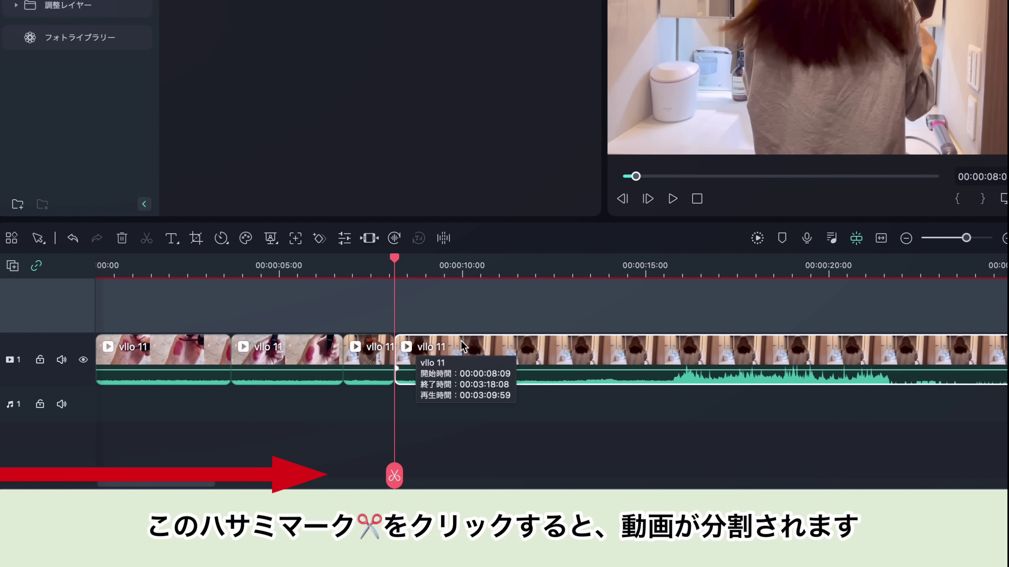
scroll(461, 346, "right", 3)
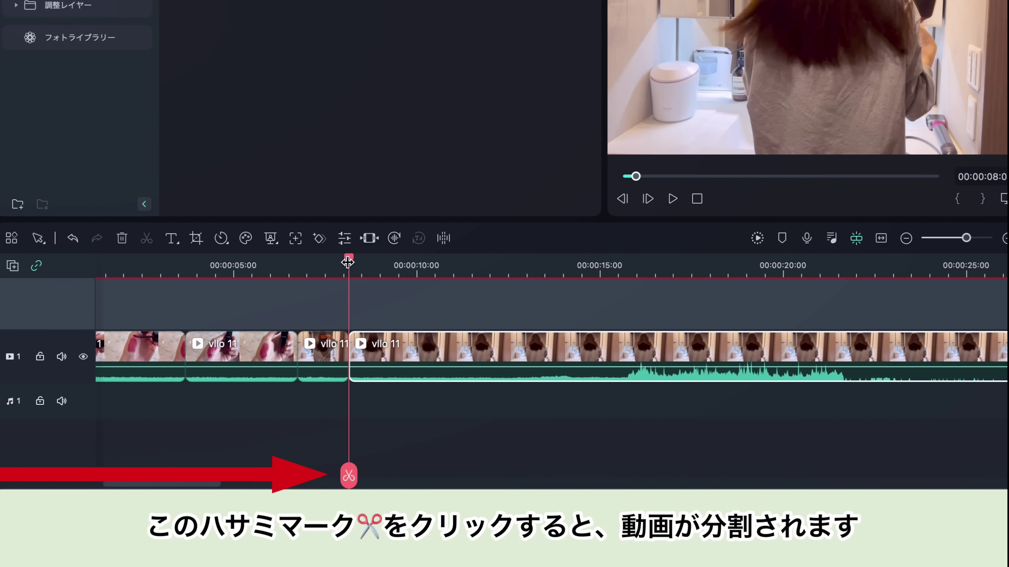
left_click_drag(353, 263, 452, 306)
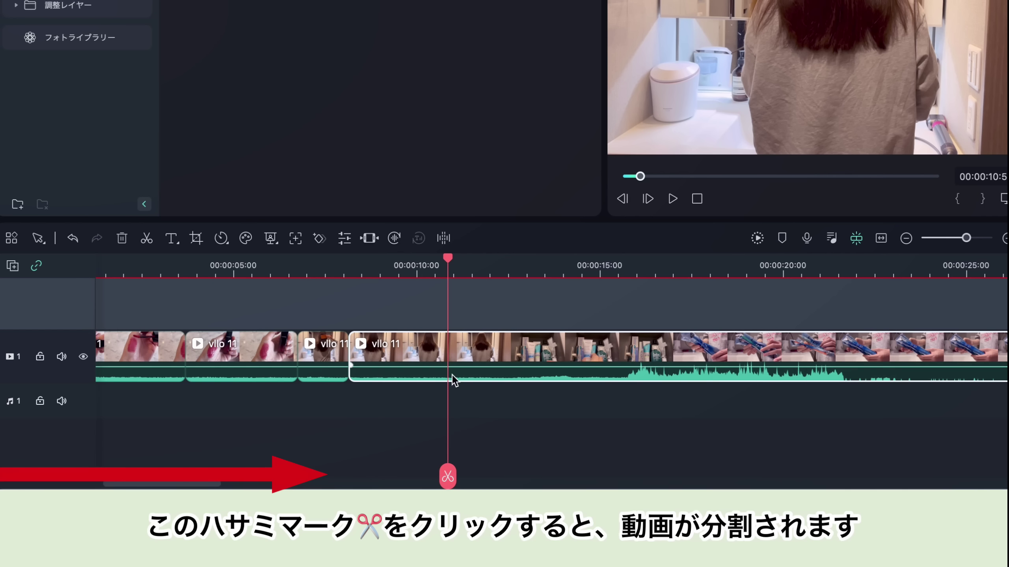
left_click(448, 476)
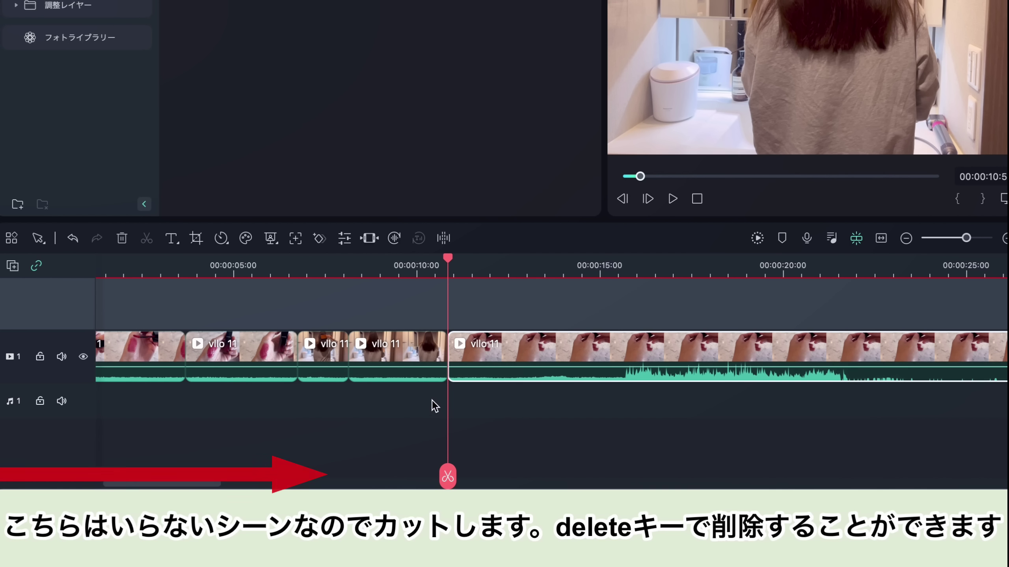
left_click(424, 355)
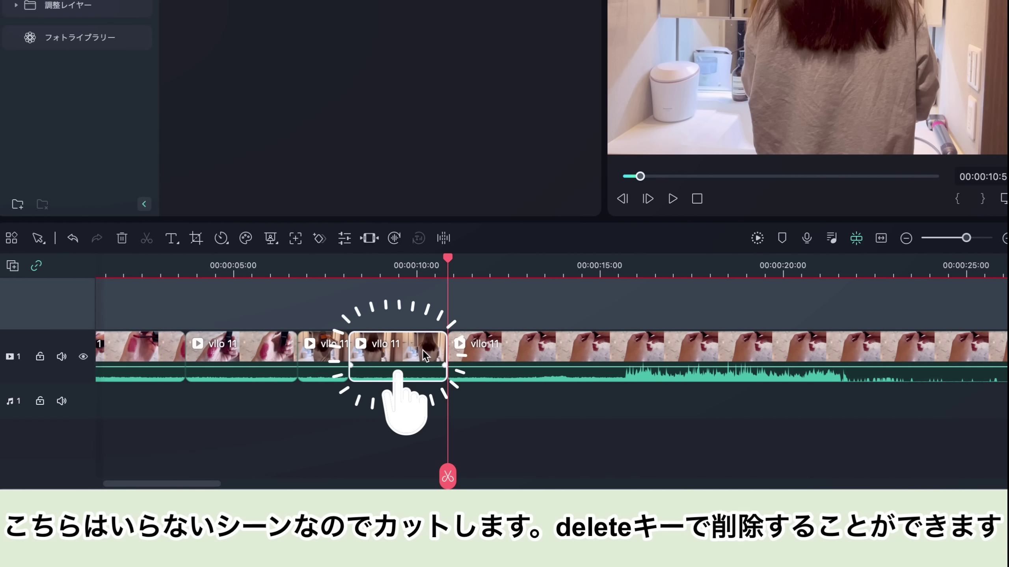
key("Delete")
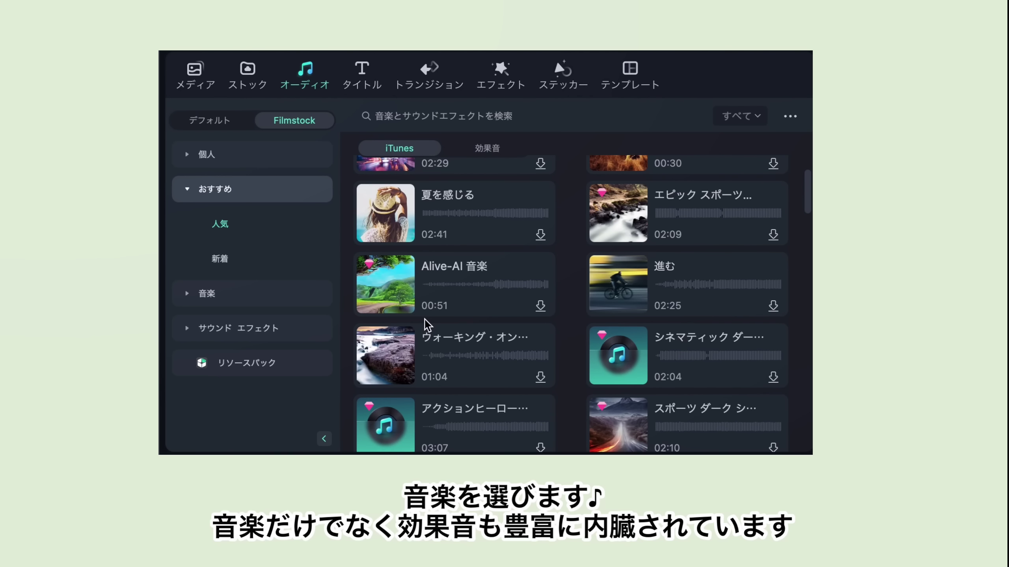
Browse the popular Filmstock music and place The Best Moment track at the start of audio track 1
scroll(426, 325, "down", 5)
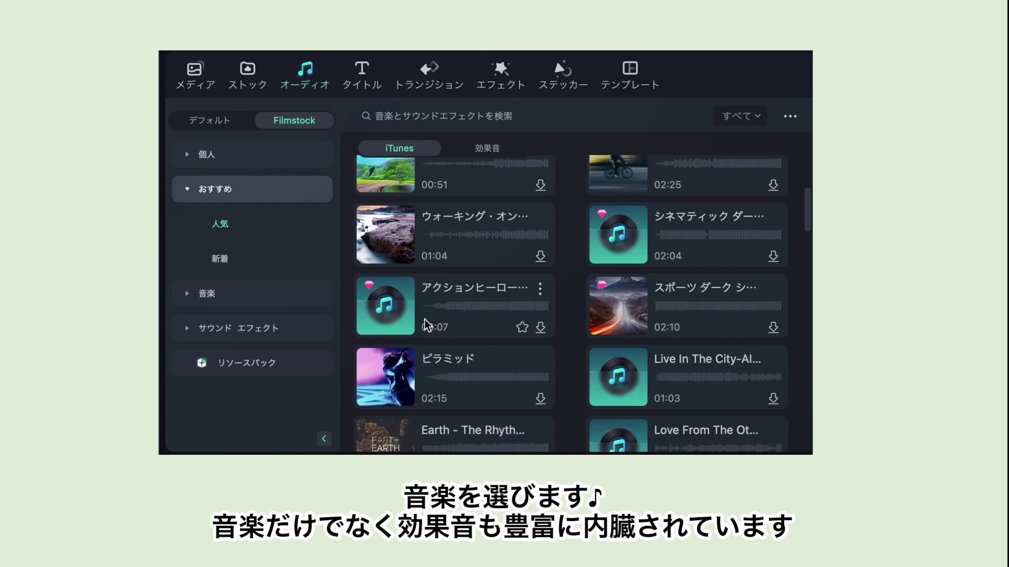
scroll(427, 325, "down", 4)
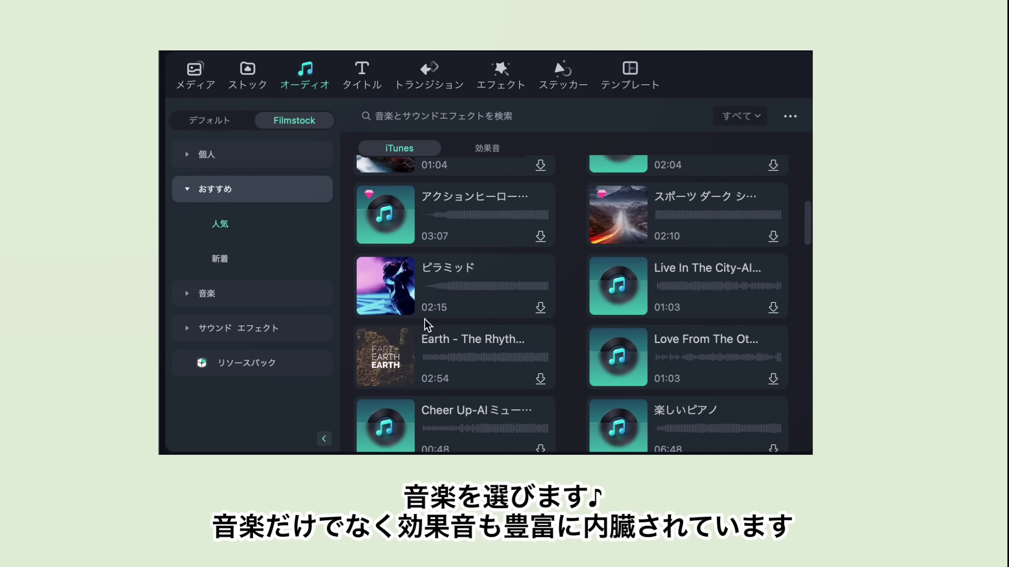
scroll(427, 325, "down", 4)
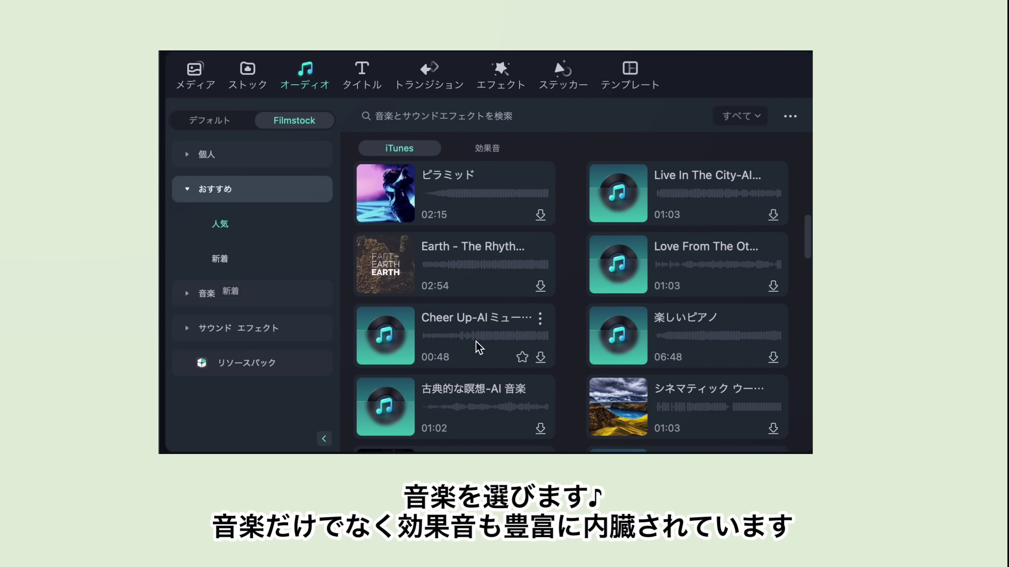
scroll(478, 347, "down", 2)
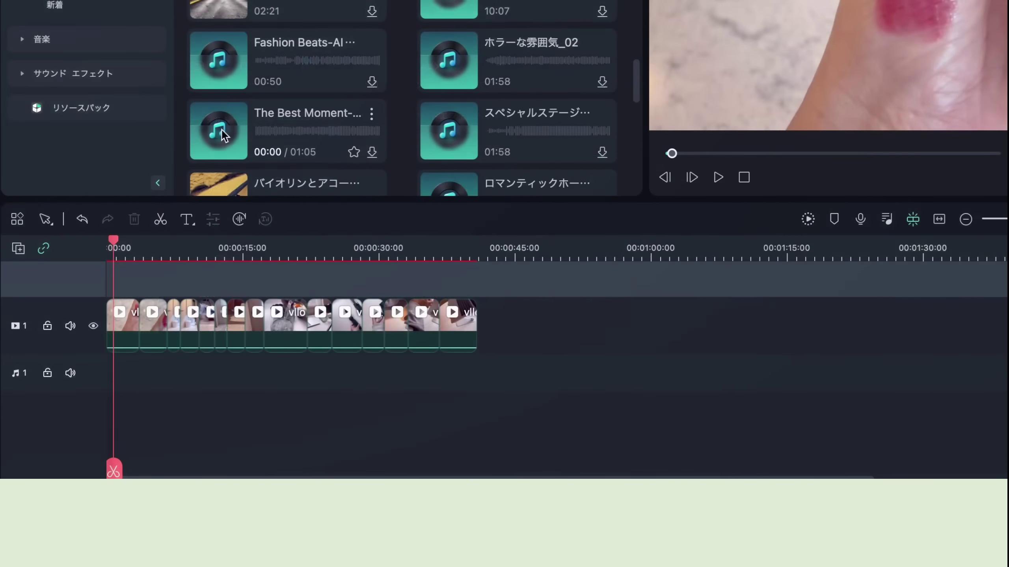
scroll(221, 130, "down", 3)
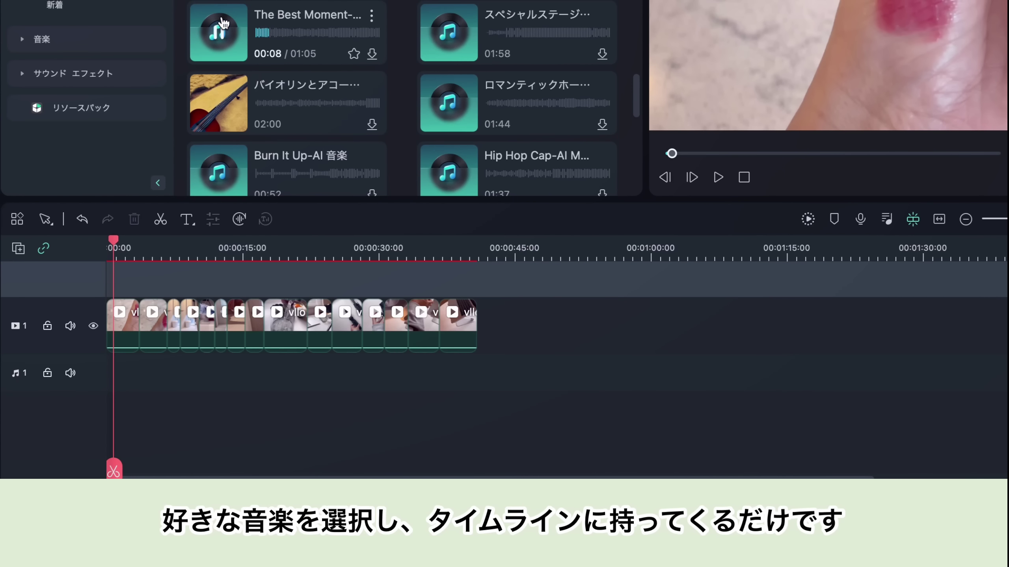
left_click_drag(224, 26, 107, 377)
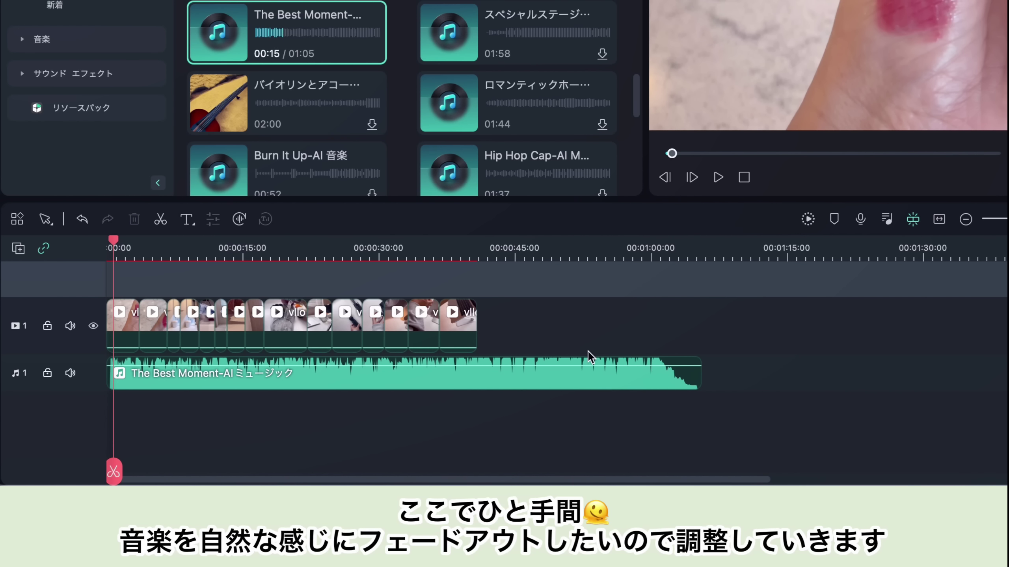
Trim the music clip to the end of the video and give it a fade-out of about 10 seconds
left_click_drag(699, 376, 475, 375)
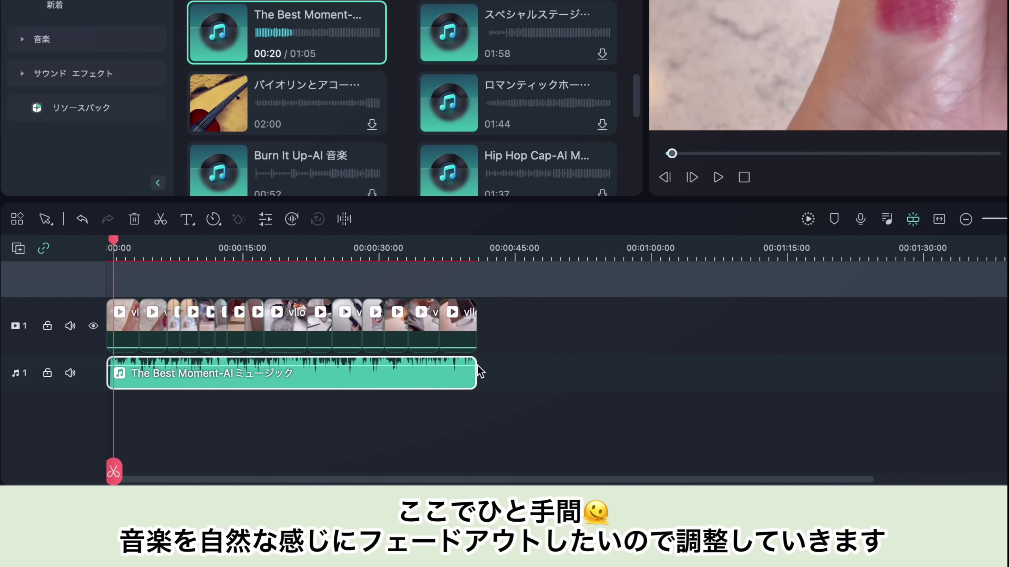
scroll(471, 362, "up", 3)
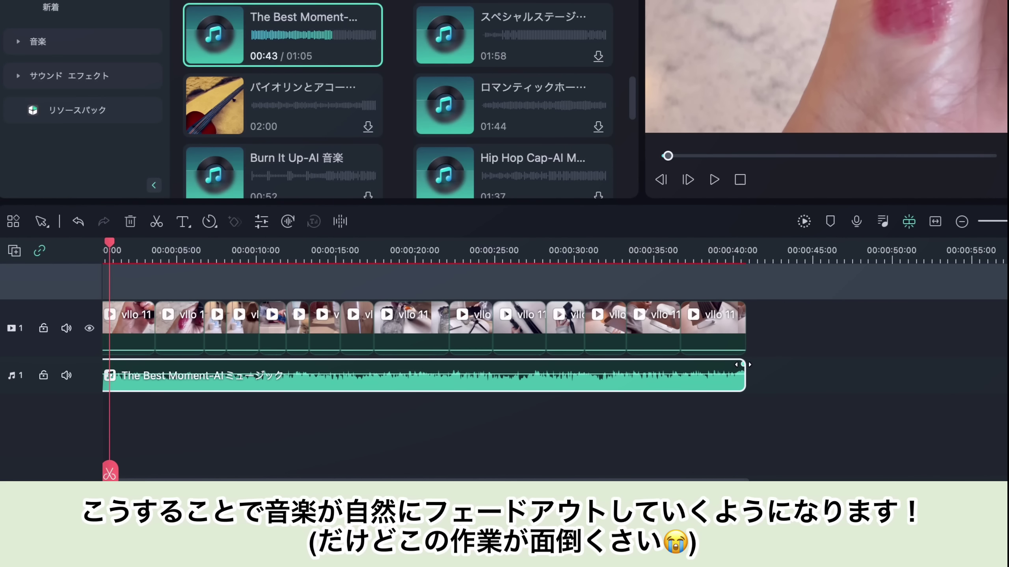
left_click_drag(743, 364, 583, 363)
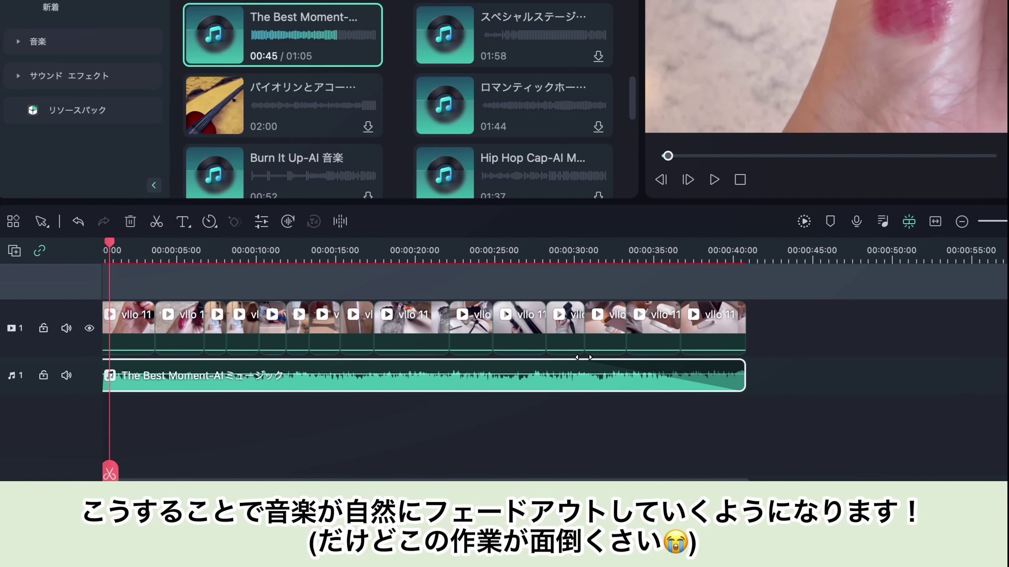
left_click(258, 410)
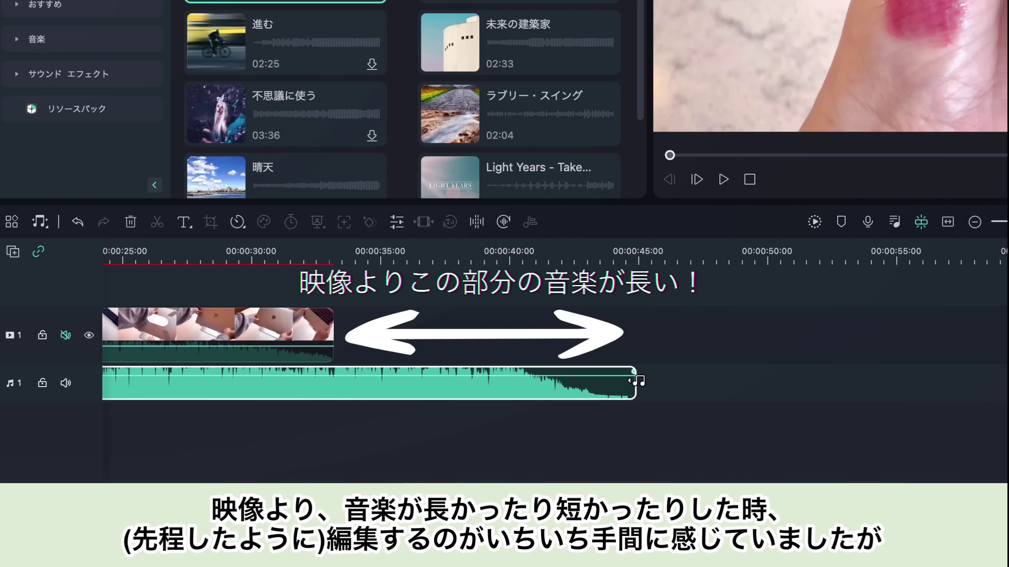
Fit the overlong music clip to the end of the video while keeping its natural fading ending
left_click_drag(638, 381, 338, 376)
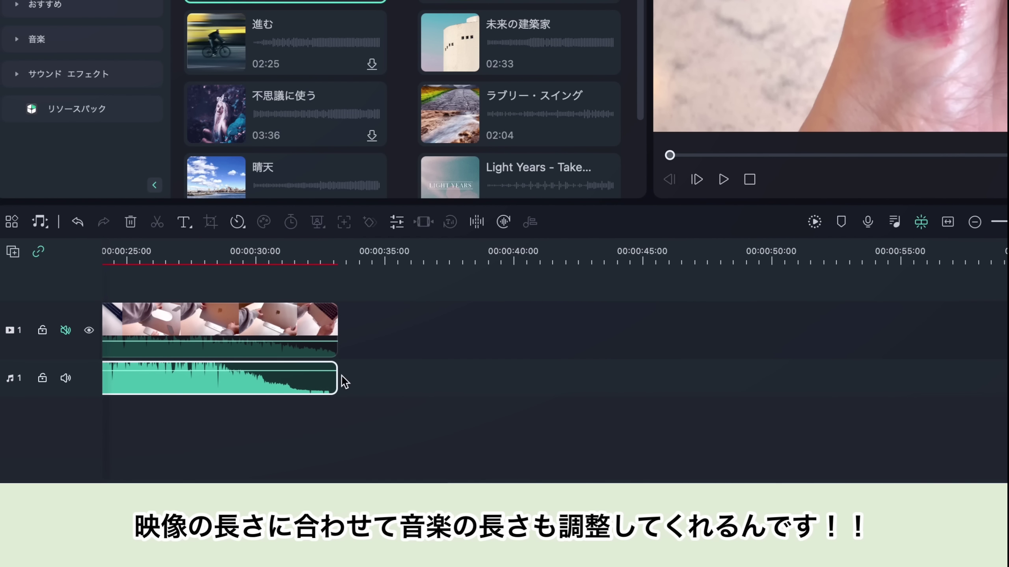
scroll(342, 376, "left", 5)
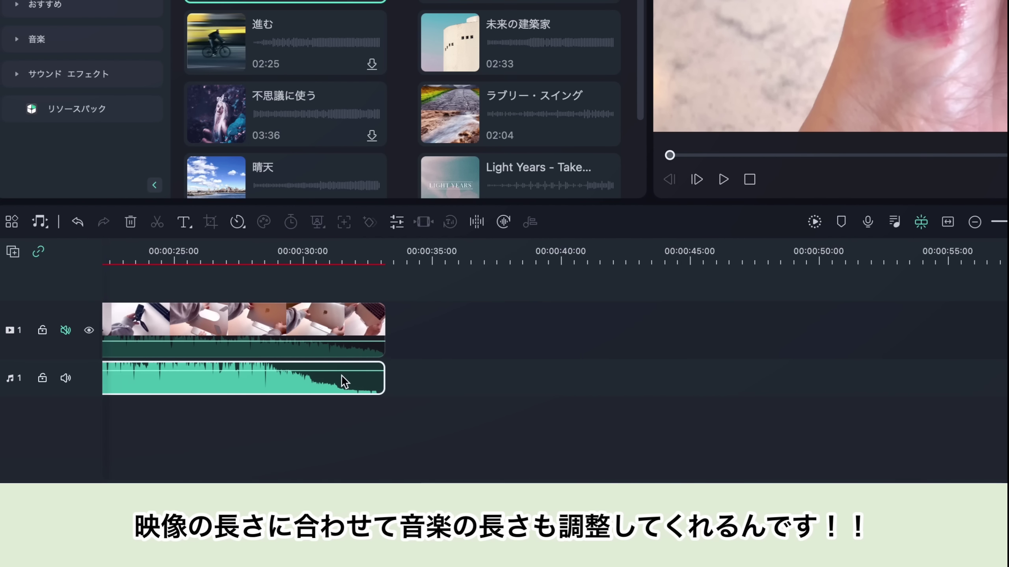
scroll(341, 380, "left", 10)
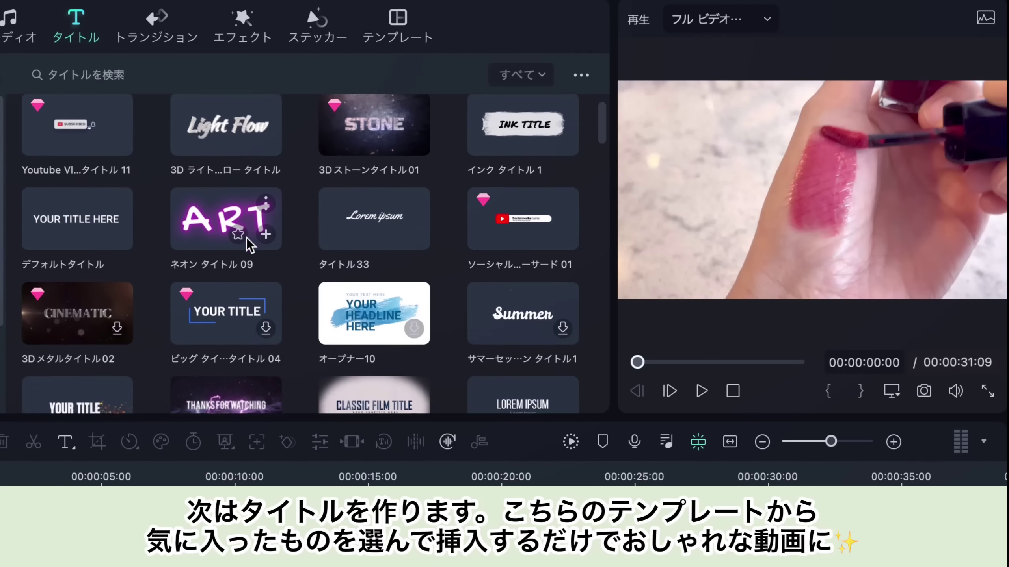
Browse the title templates, select the framed タイトル2 template and play its preview
scroll(247, 243, "down", 5)
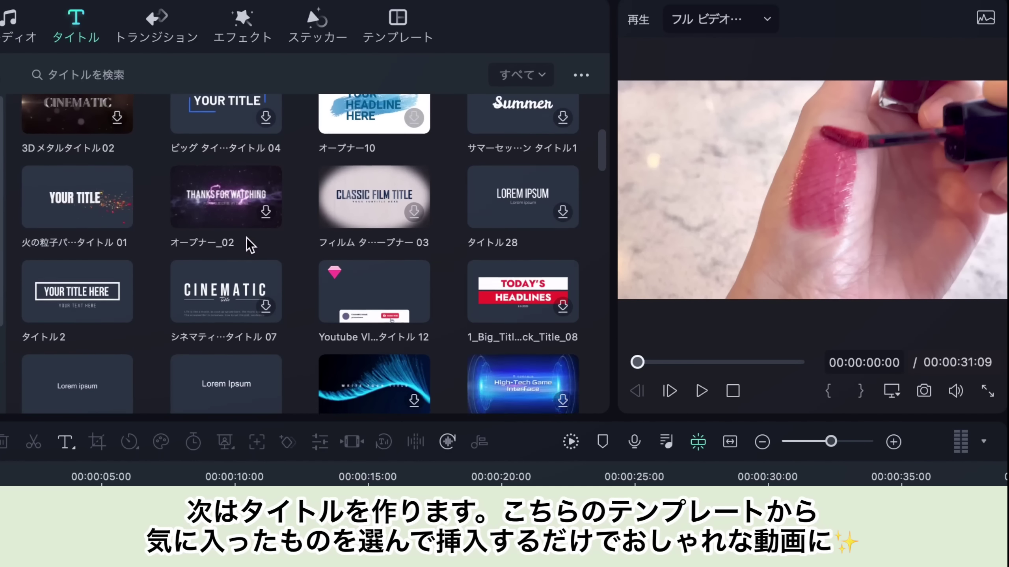
scroll(250, 244, "down", 6)
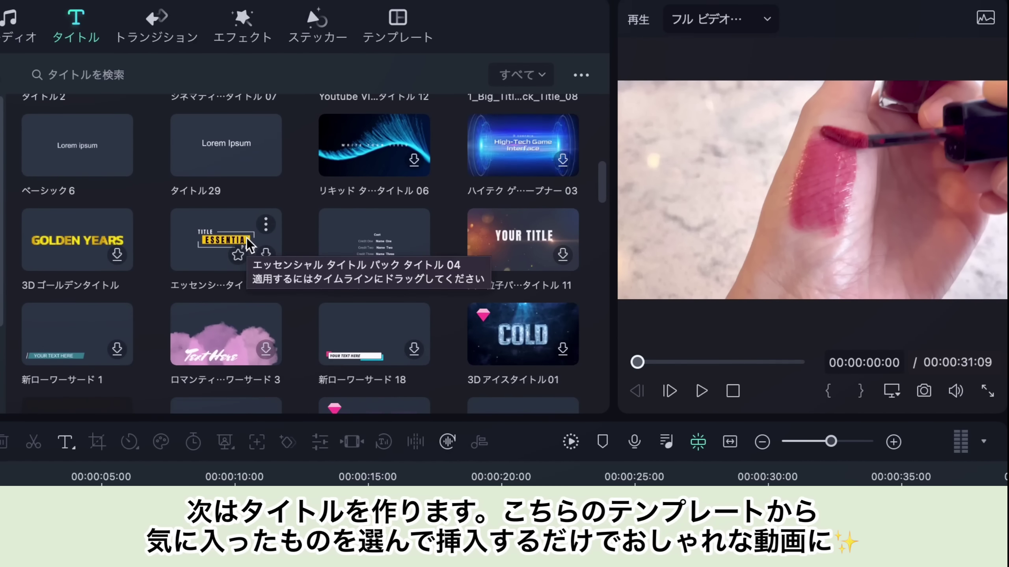
scroll(247, 243, "down", 3)
scroll(247, 243, "up", 5)
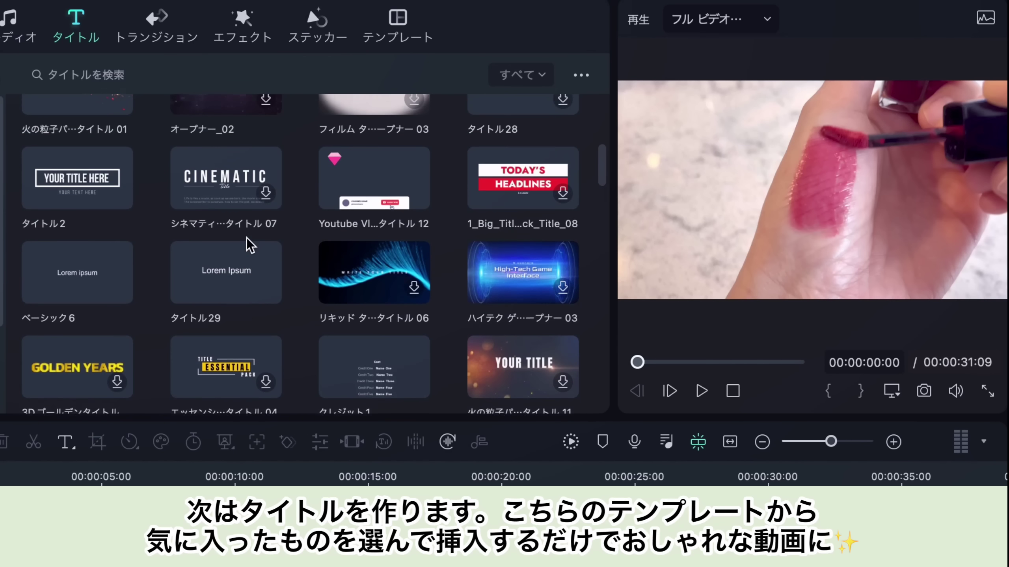
scroll(249, 245, "up", 1)
left_click(75, 234)
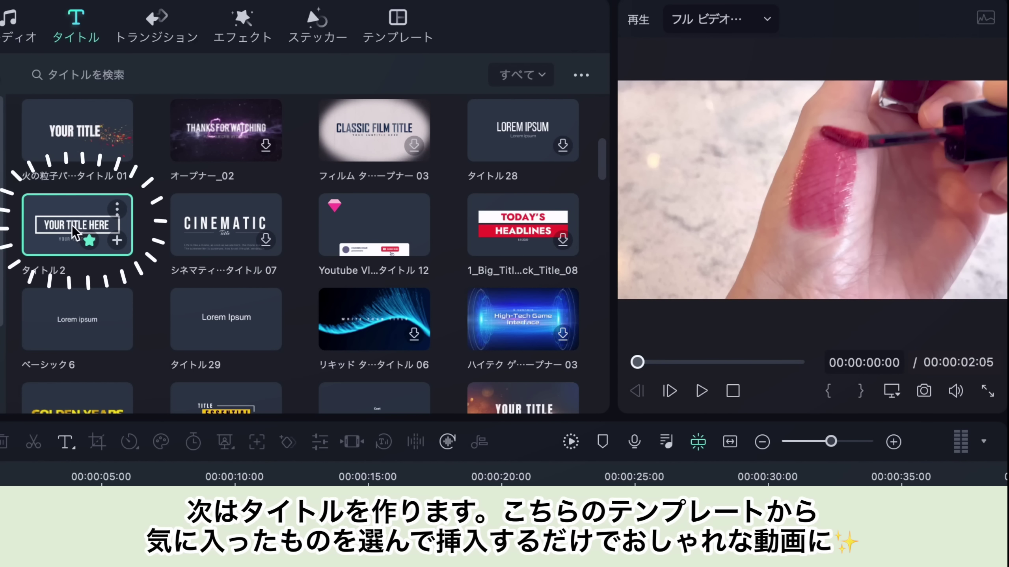
key("space")
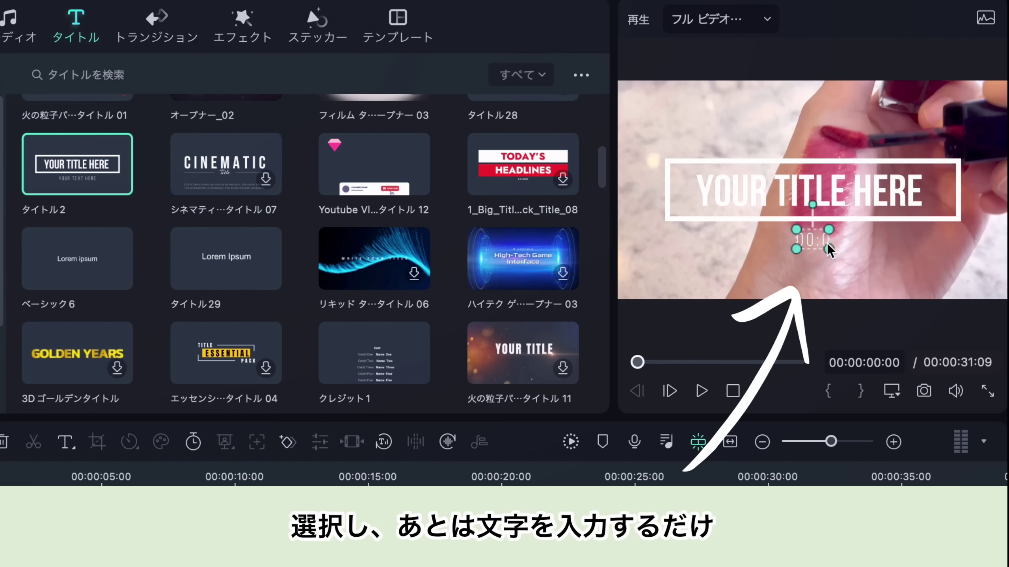
Set the title's small line to 00:00VLOG, replace its main placeholder text with "morning routine", and play the result
type("0VLOG")
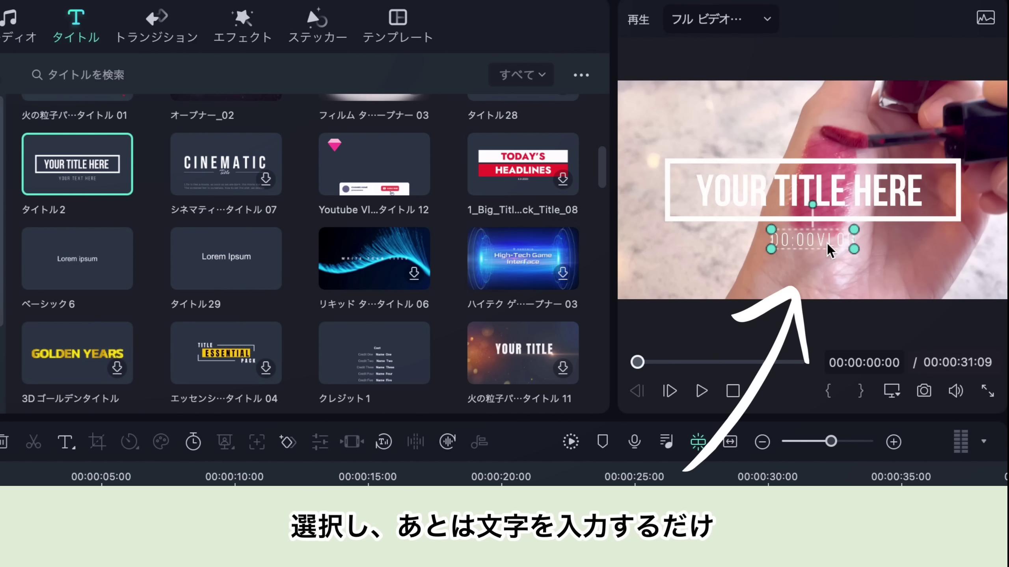
left_click(824, 192)
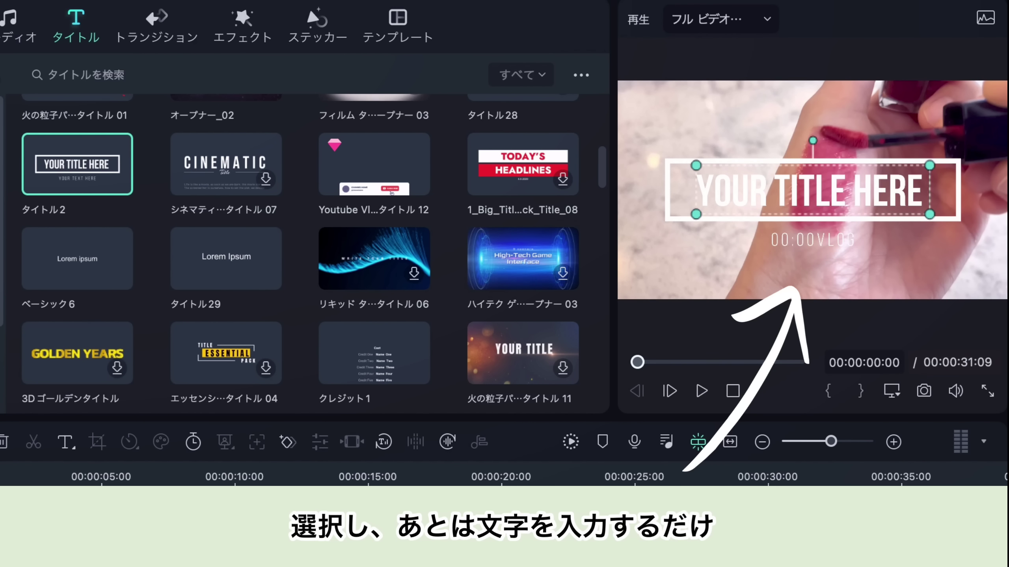
key("BackSpace")
key("BackSpace")
key("BackSpace")
key("BackSpace")
key("BackSpace")
key("BackSpace")
key("BackSpace")
key("BackSpace")
key("BackSpace")
key("BackSpace")
key("BackSpace")
key("BackSpace")
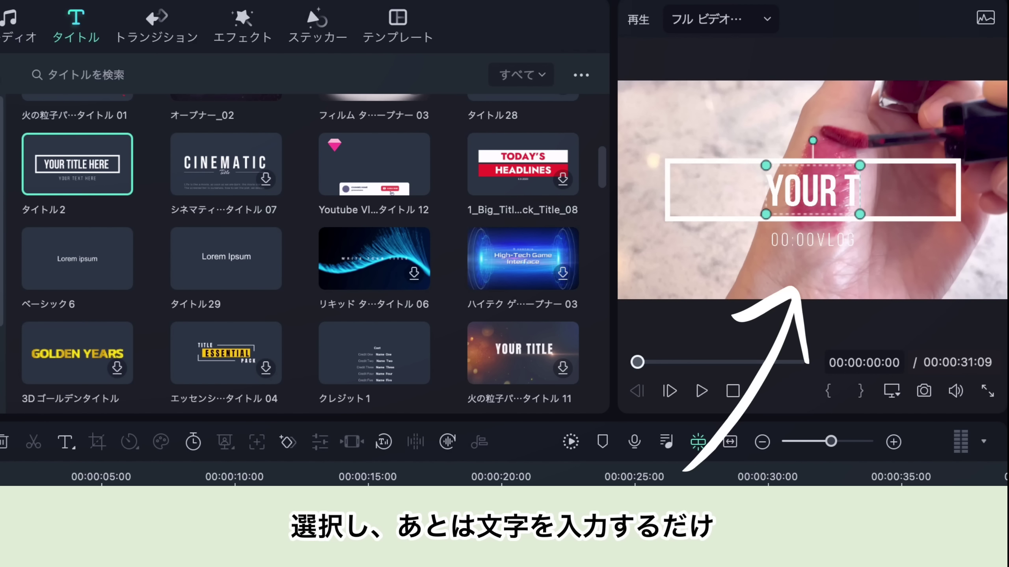
key("BackSpace")
key("BackSpace")
key("BackSpace")
type("morning routine")
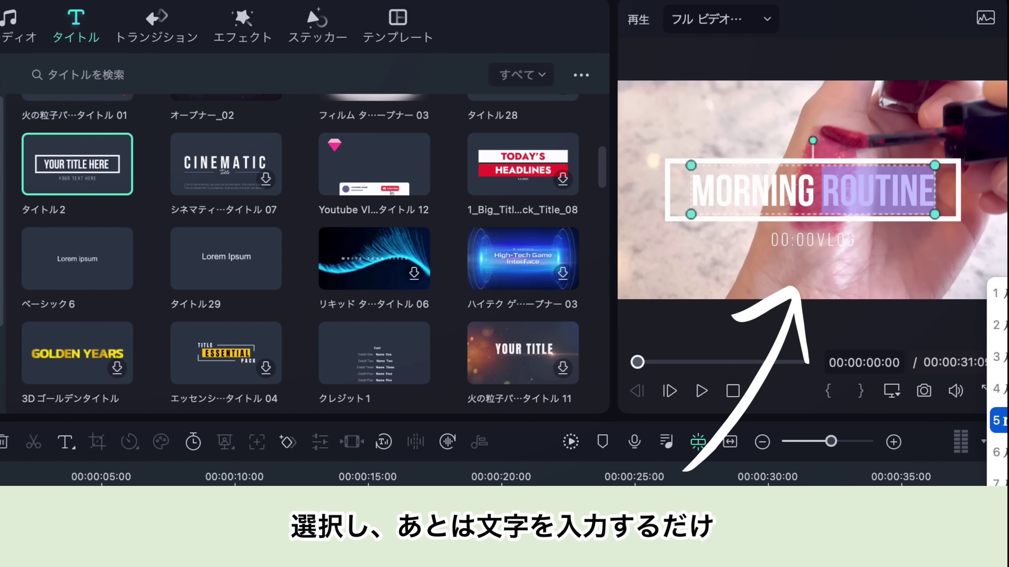
key("Return")
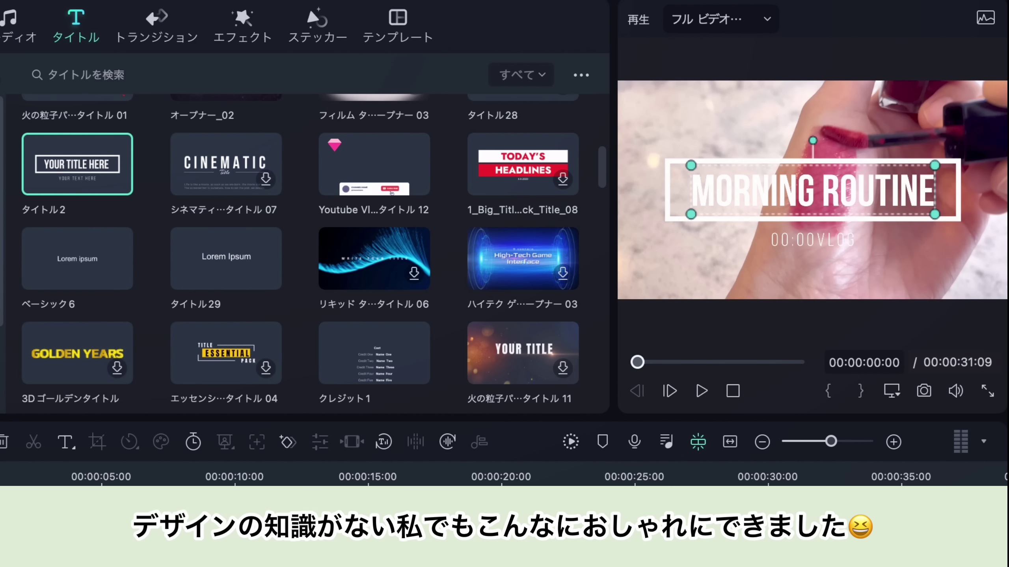
key("space")
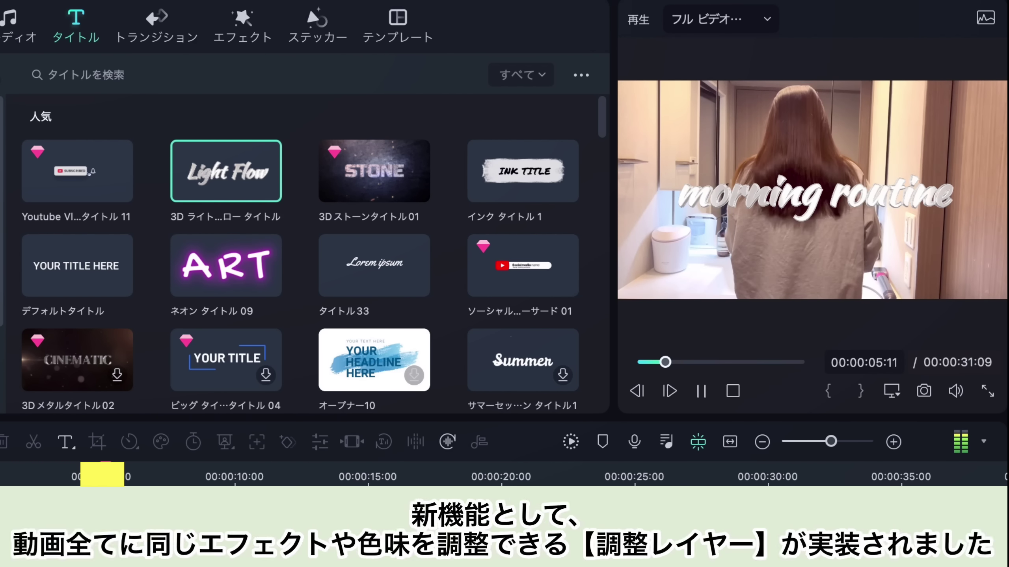
Open the adjustment layer's colour settings, try several colour presets starting with テレビ, and end on the ピ…ト6 preset
double_click(402, 418)
left_click(38, 114)
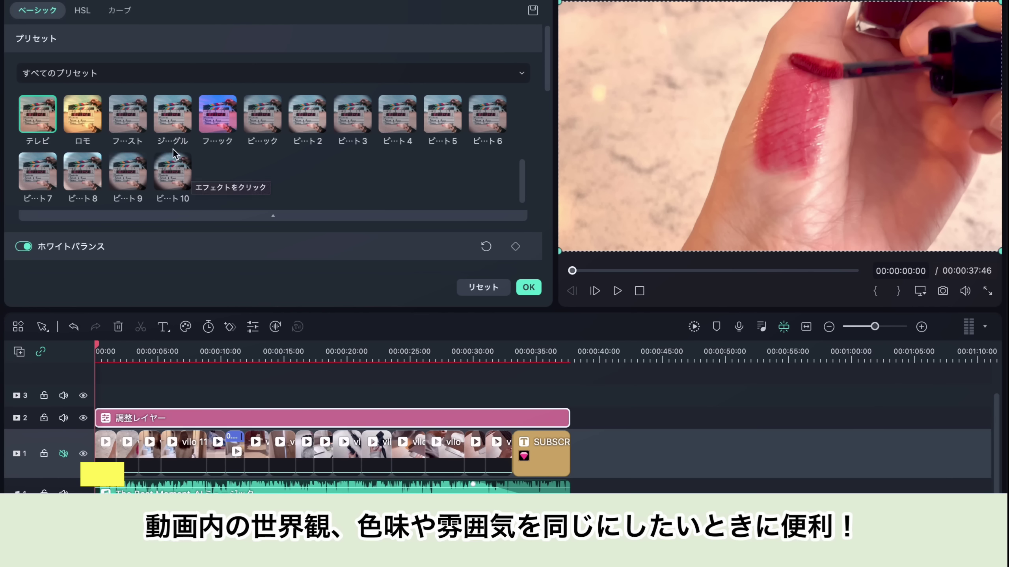
left_click(127, 122)
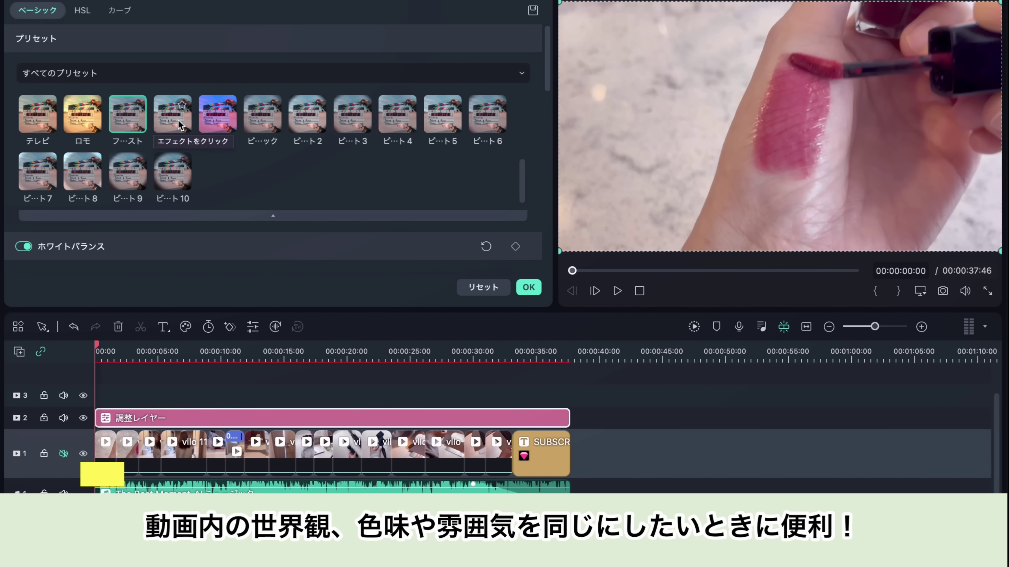
left_click(209, 123)
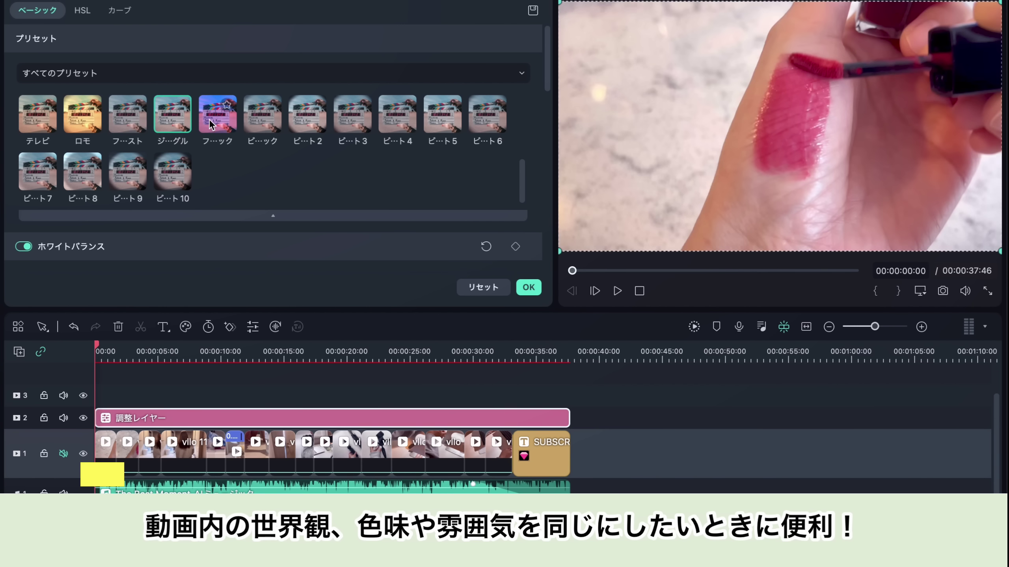
left_click(265, 119)
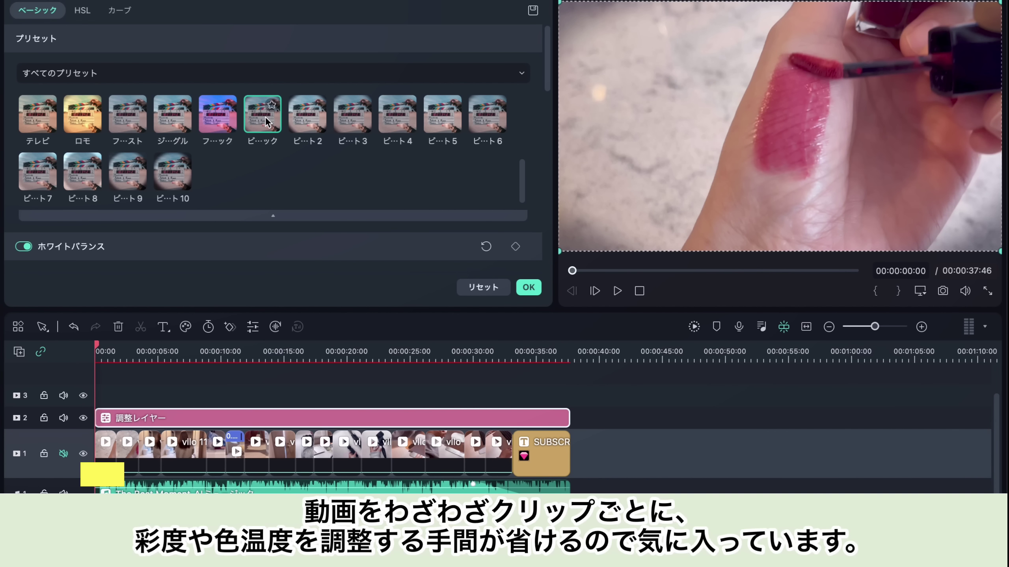
left_click(314, 114)
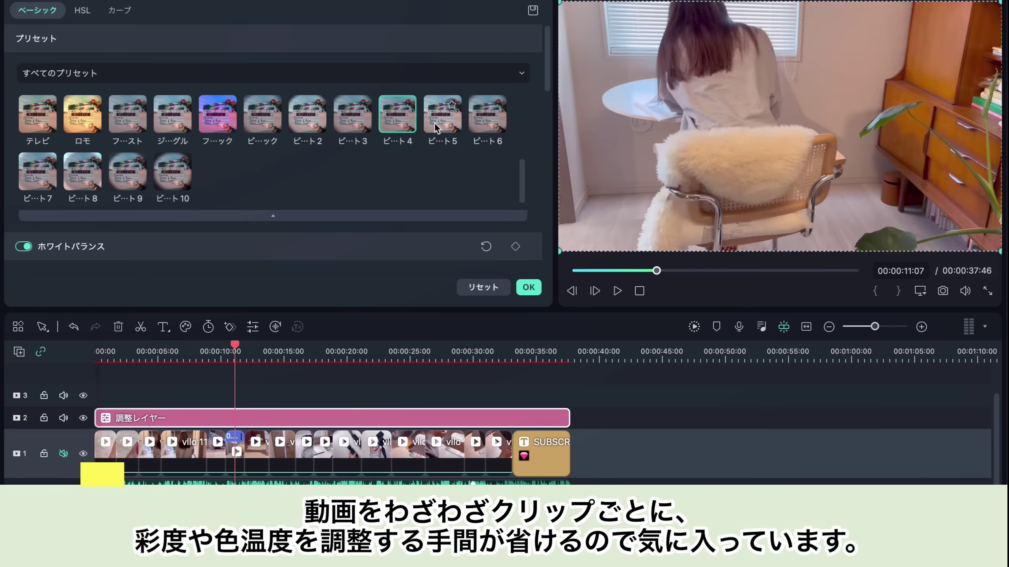
left_click(434, 122)
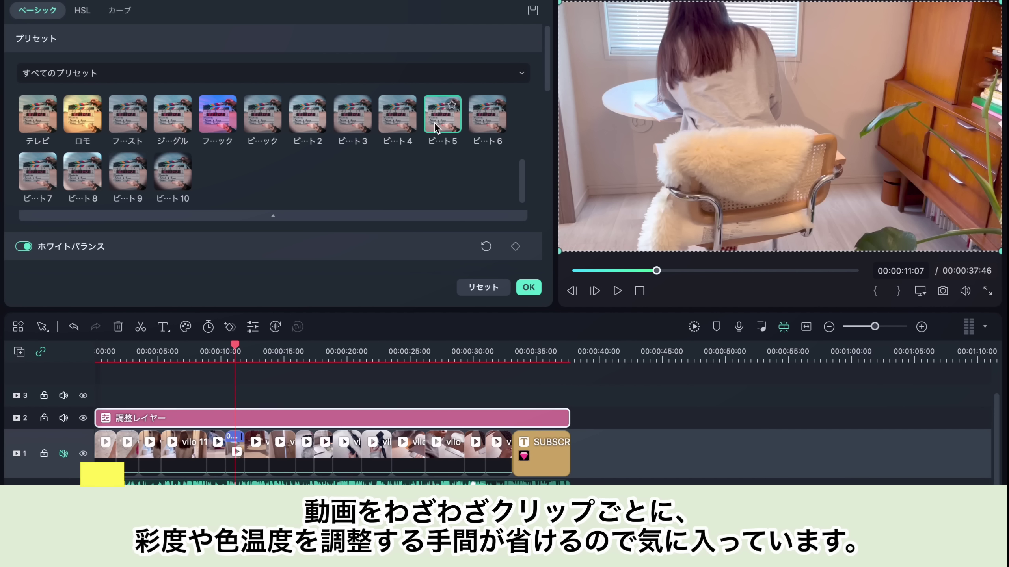
left_click(489, 123)
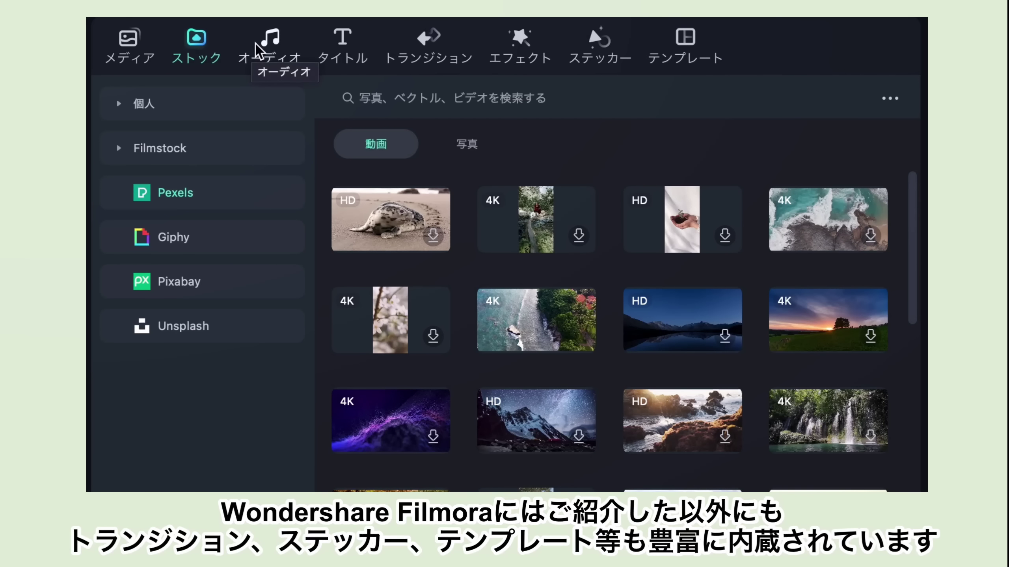
Look through the built-in audio, title, transition, effect, sticker and template libraries in turn
left_click(256, 43)
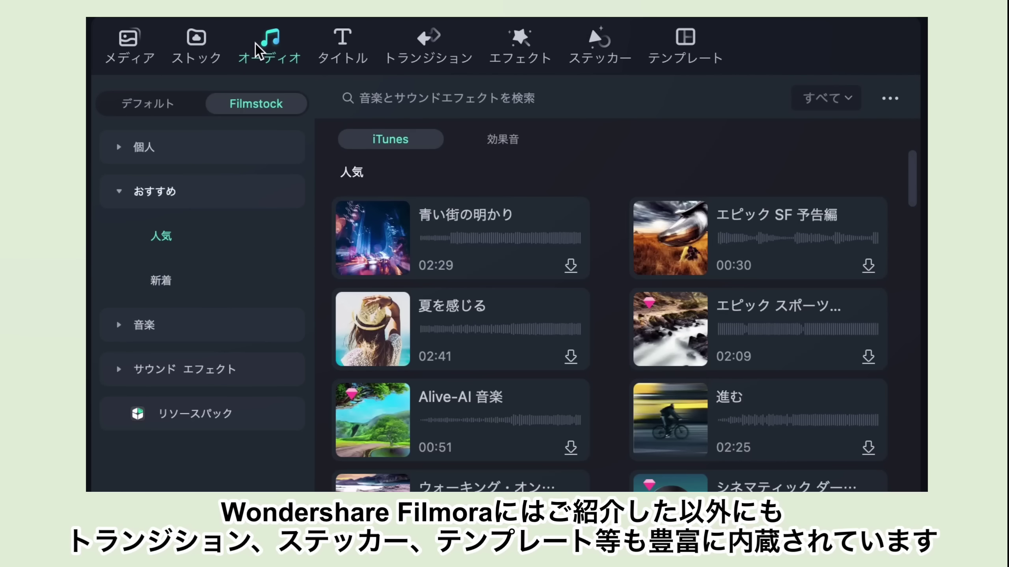
left_click(339, 44)
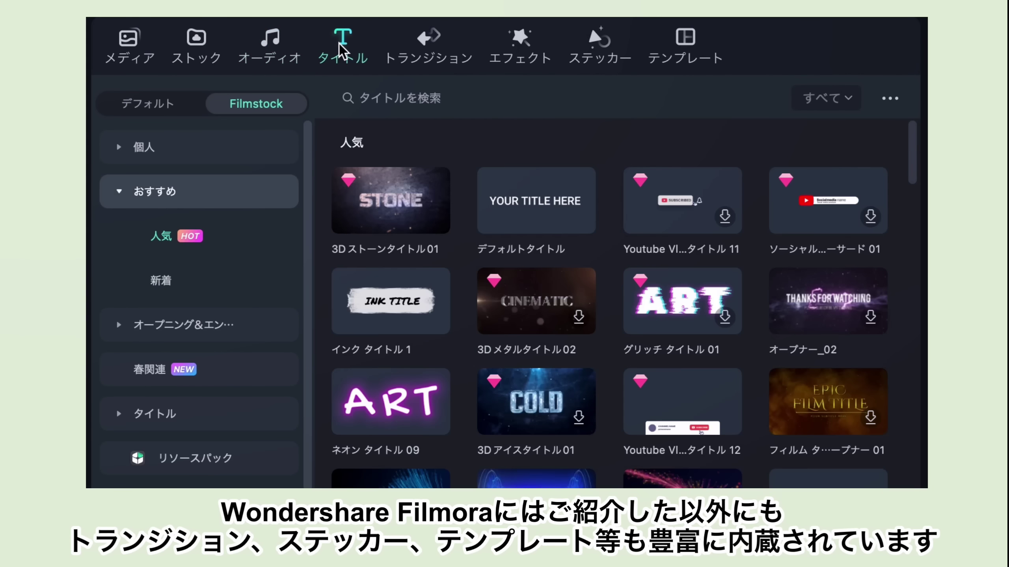
left_click(427, 38)
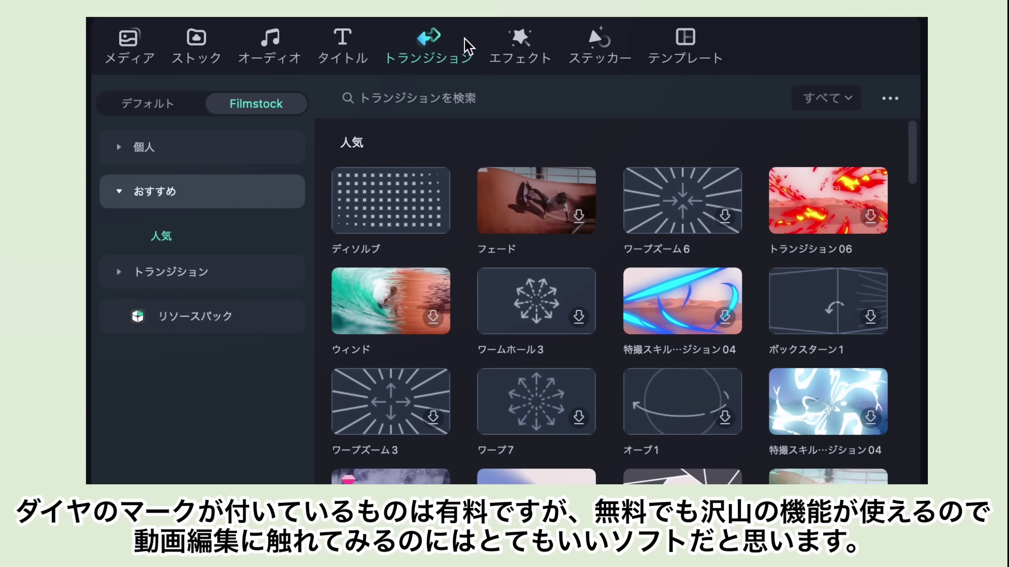
left_click(517, 47)
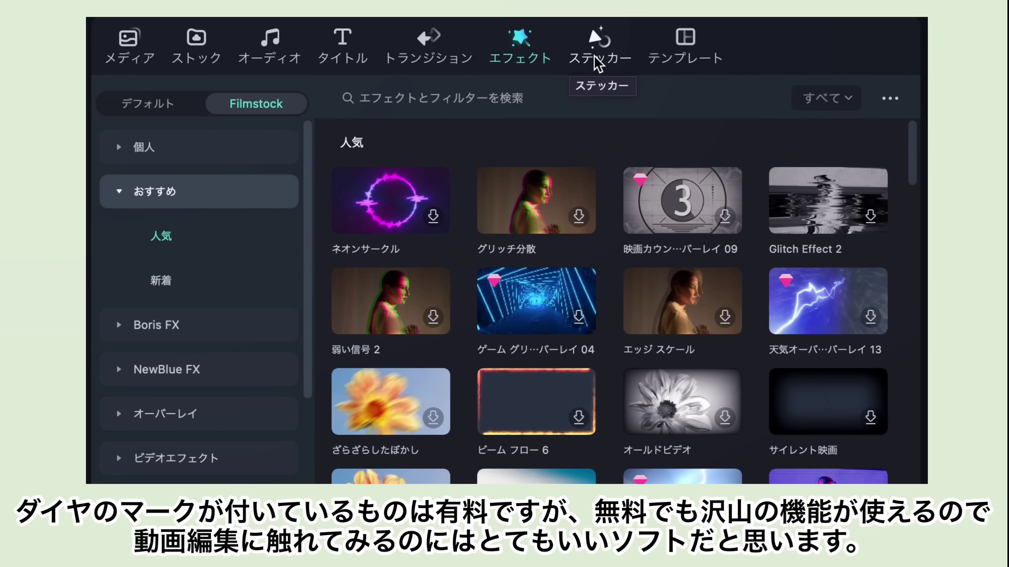
left_click(606, 61)
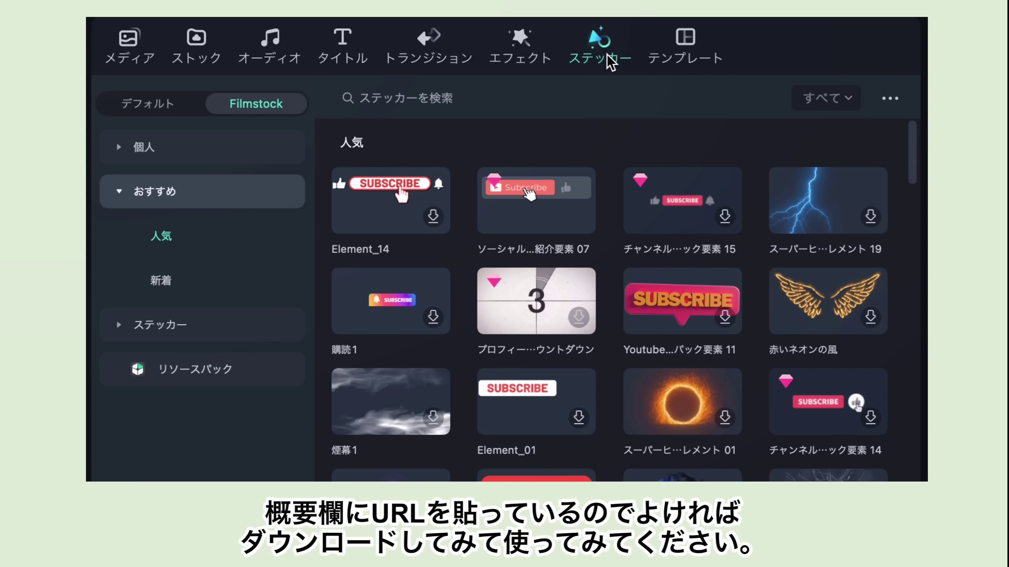
left_click(689, 47)
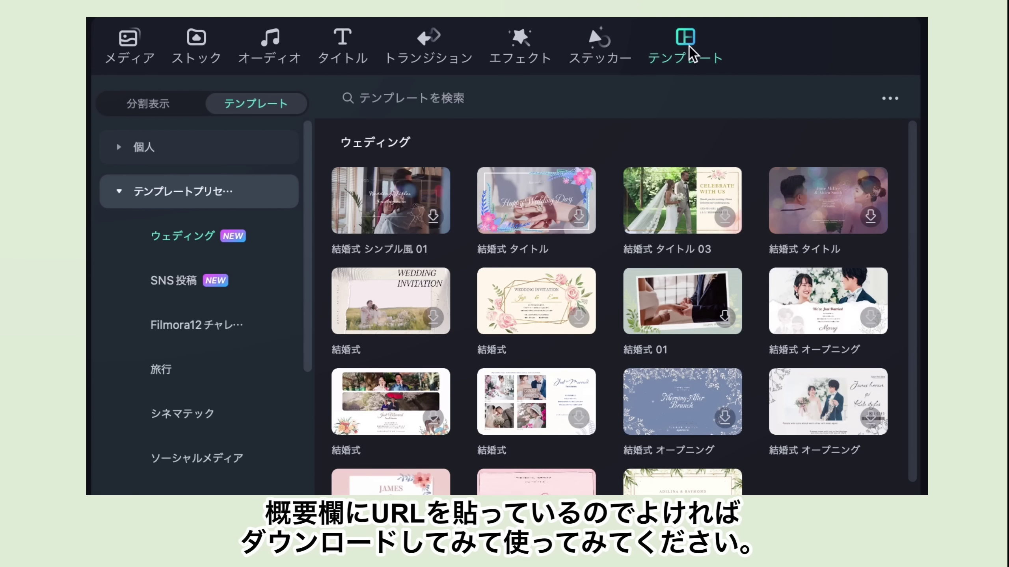